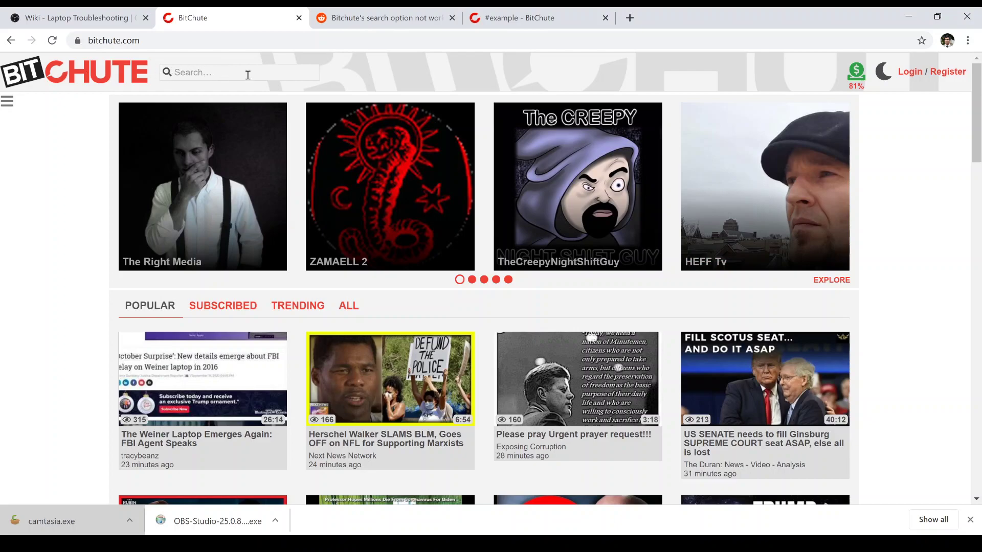
- Search BitChute for 'moon' using the home page search box
click(261, 73)
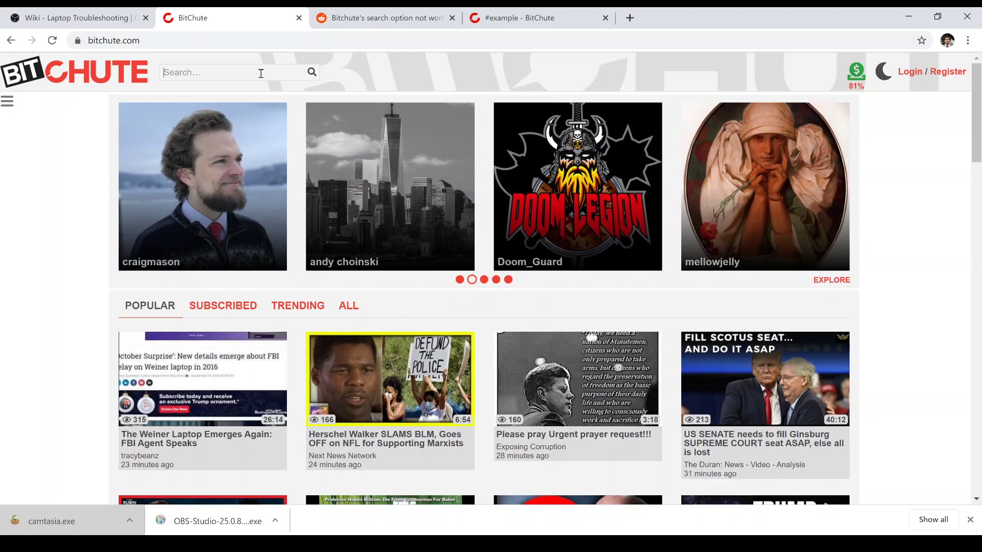
text(moon)
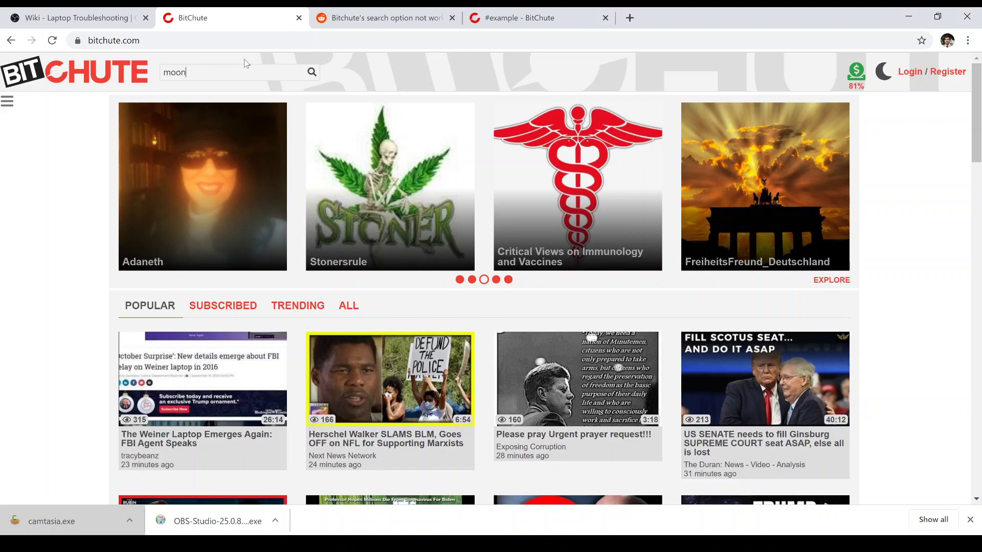
click(312, 77)
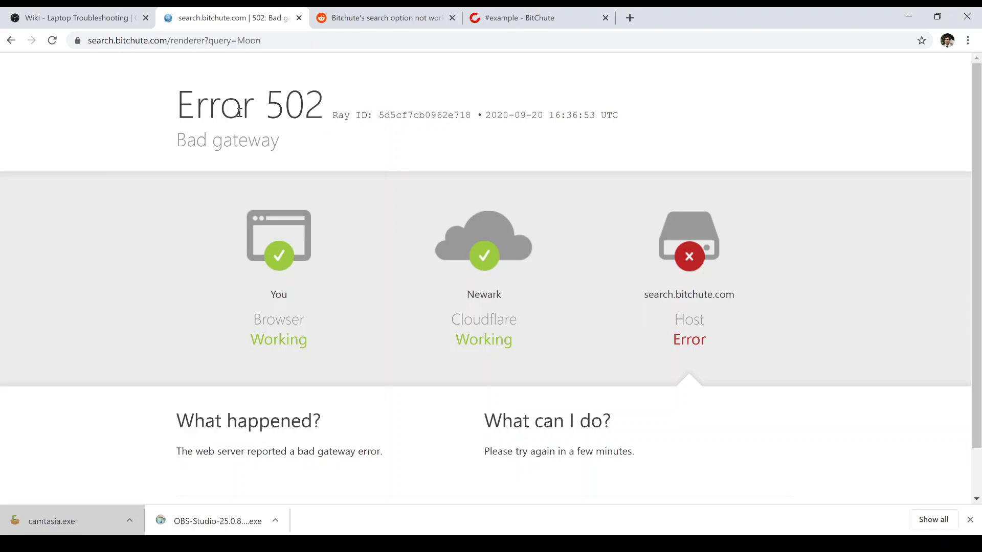
scroll(490, 322, down, 1)
scroll(445, 314, up, 1)
- Switch to the Reddit thread about BitChute's broken search
click(387, 18)
scroll(342, 220, up, 2)
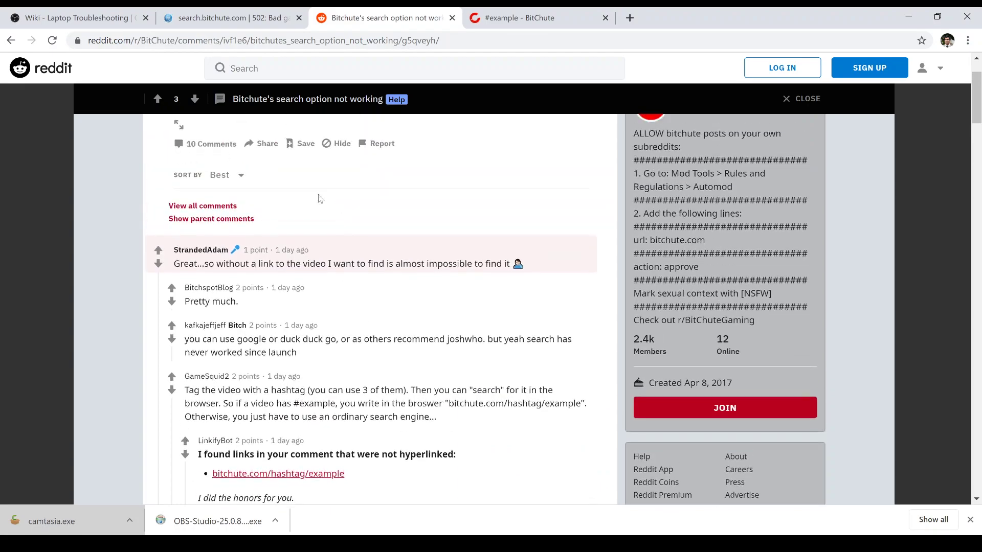
scroll(340, 212, up, 1)
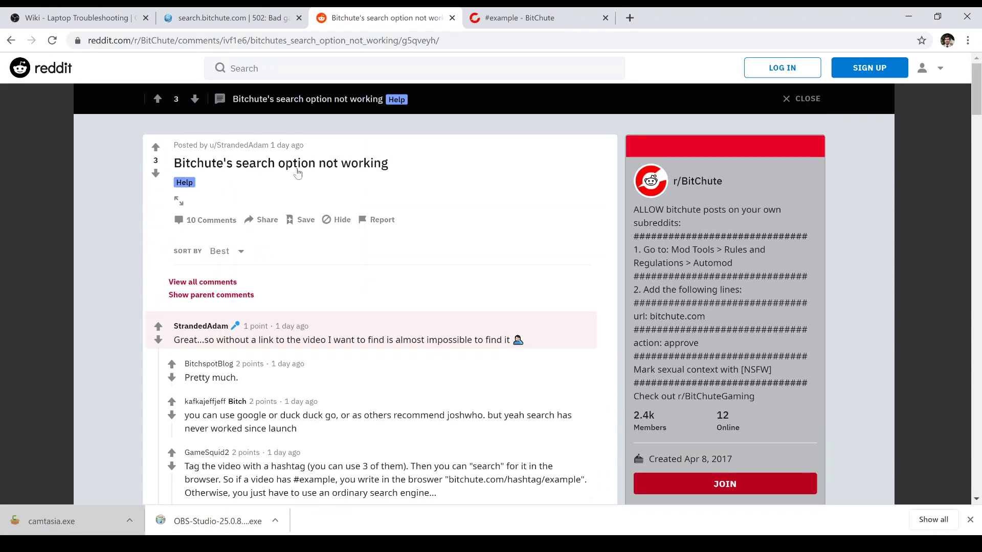
scroll(332, 241, down, 1)
scroll(332, 241, down, 1)
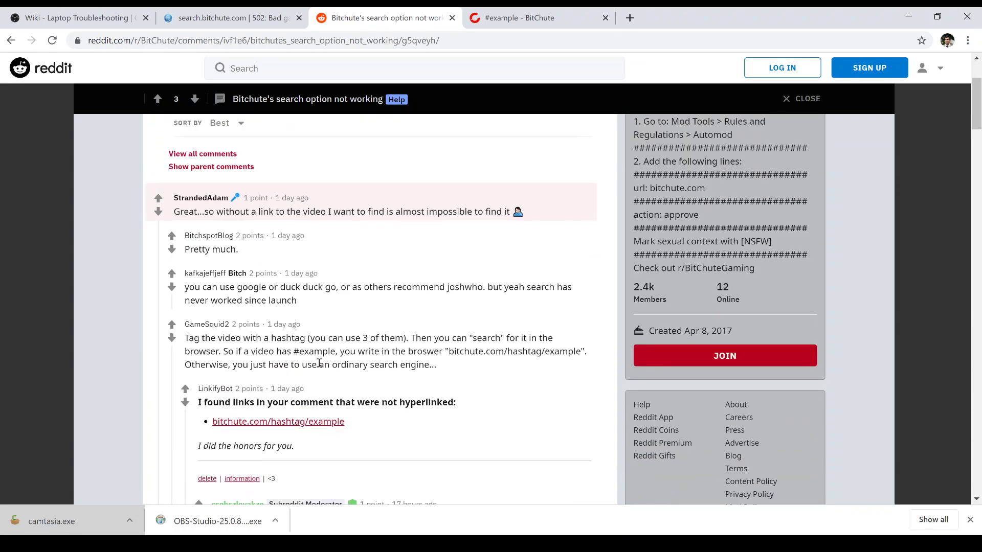
scroll(314, 398, up, 1)
scroll(313, 398, down, 1)
scroll(300, 414, down, 1)
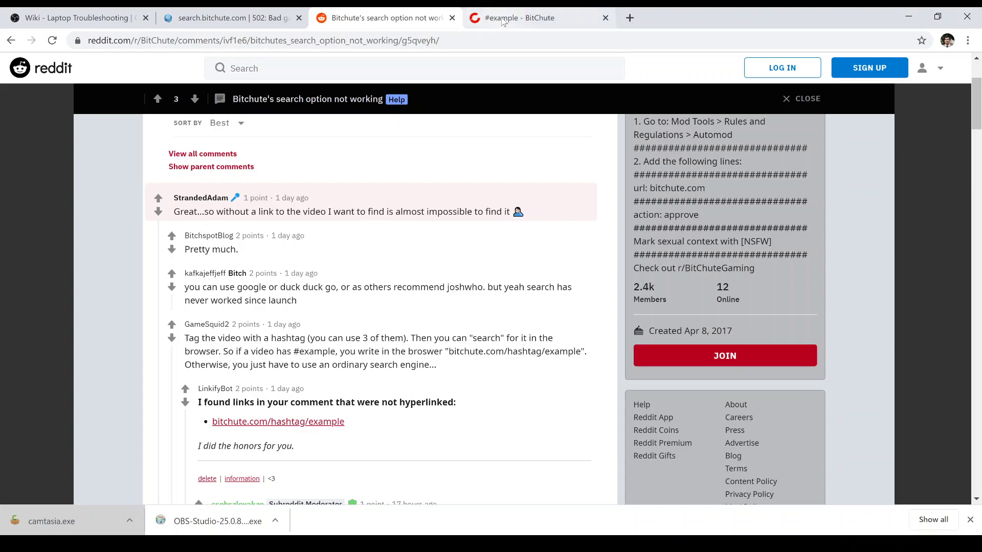
- View the #example hashtag page's three videos, check Reddit, then return to it
click(503, 21)
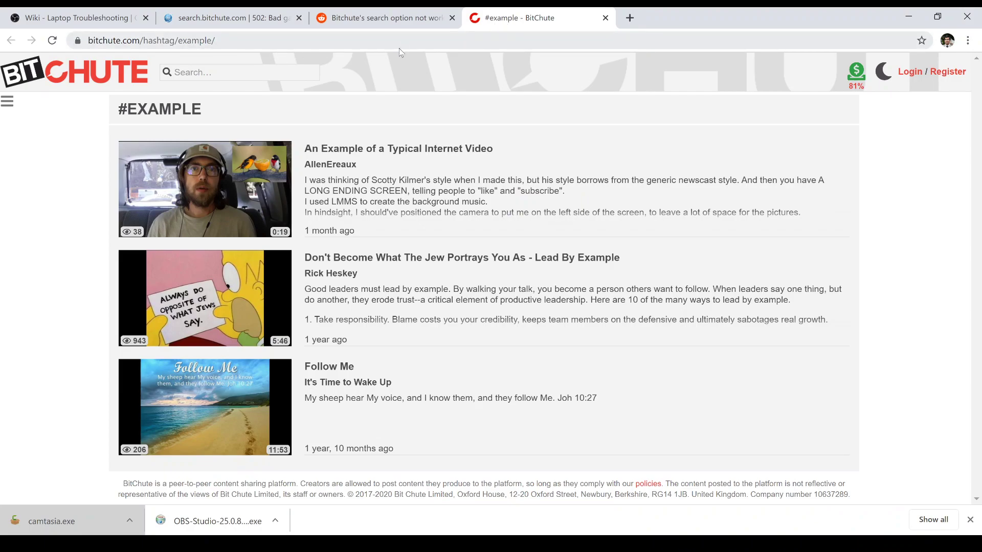
click(395, 23)
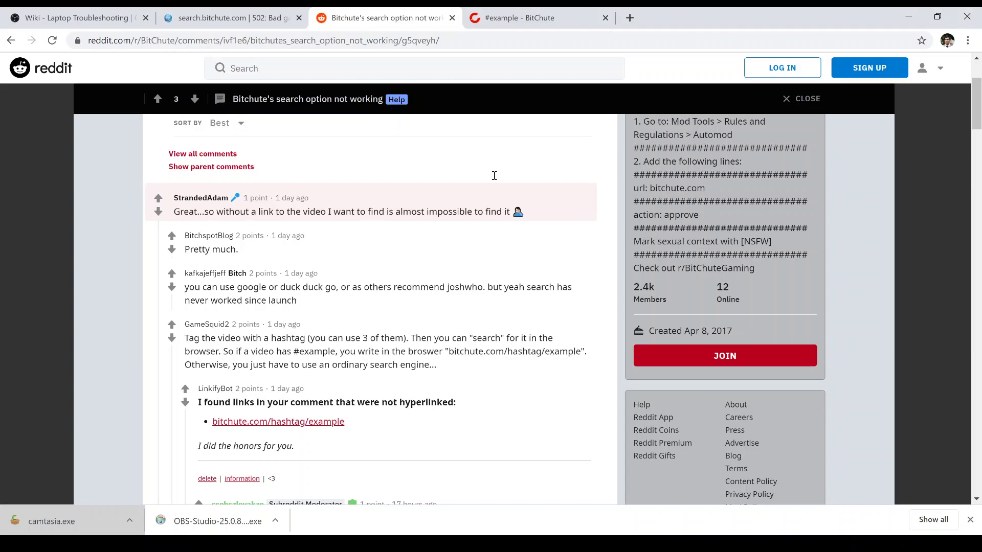
click(526, 22)
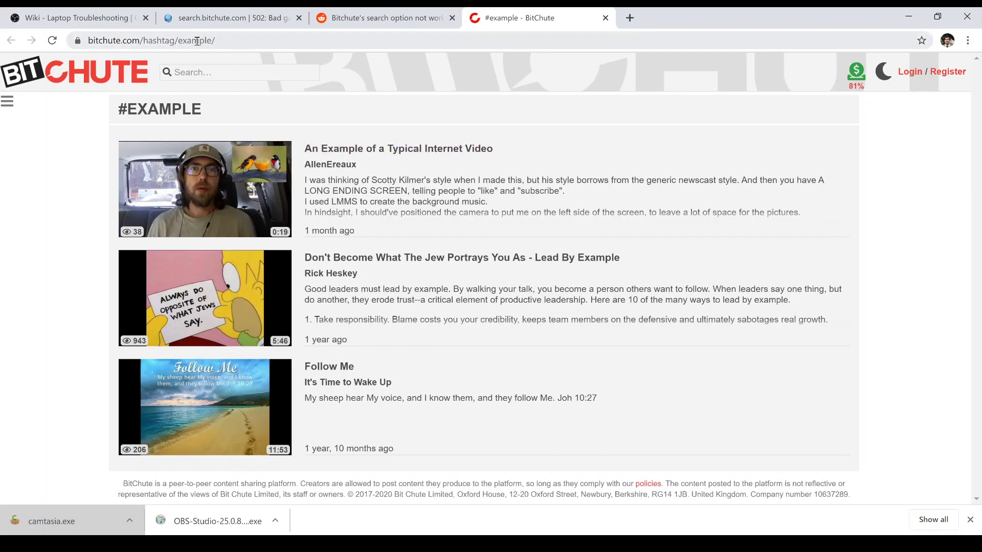
- Load bitchute.com/hashtag/moon by replacing 'example' with 'moon' in the address
double_click(197, 41)
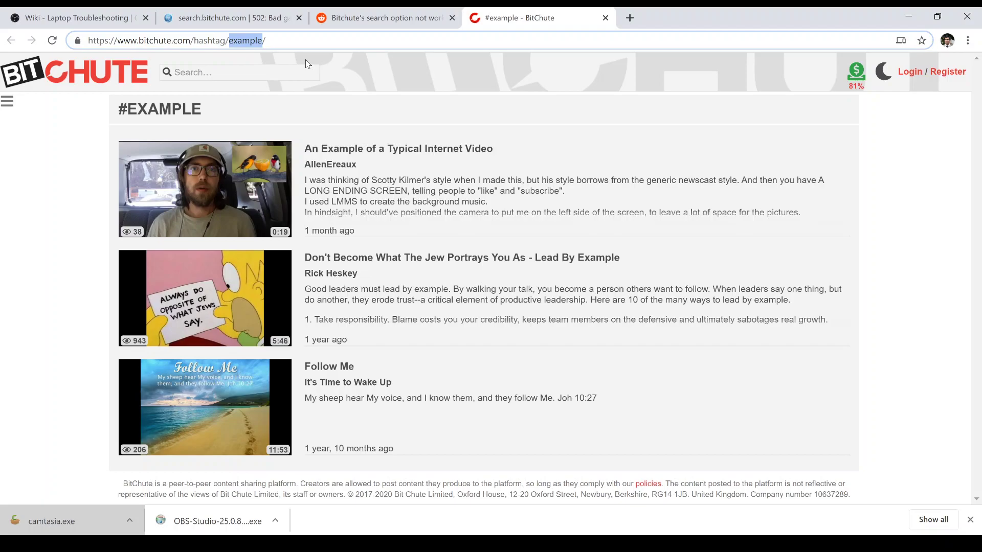
text(moon)
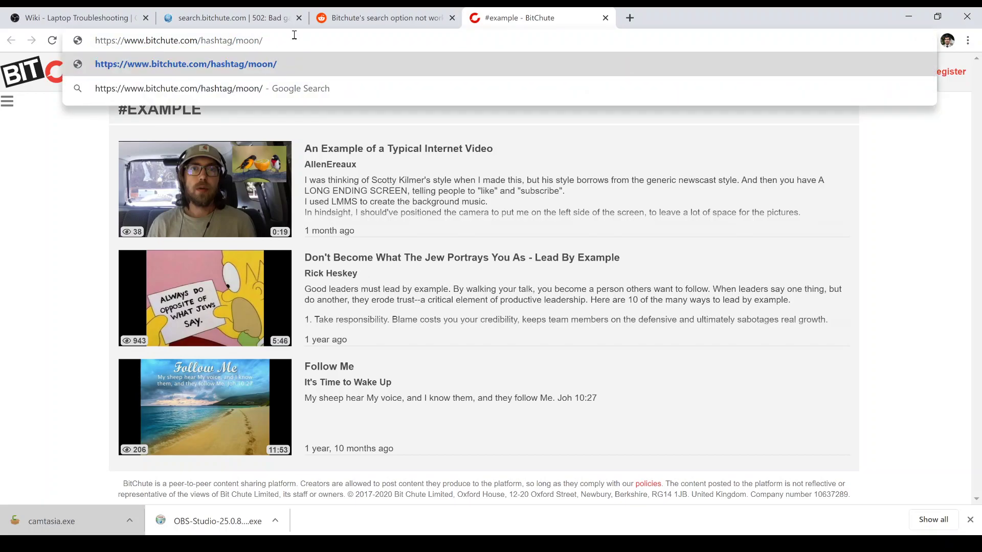
key(Return)
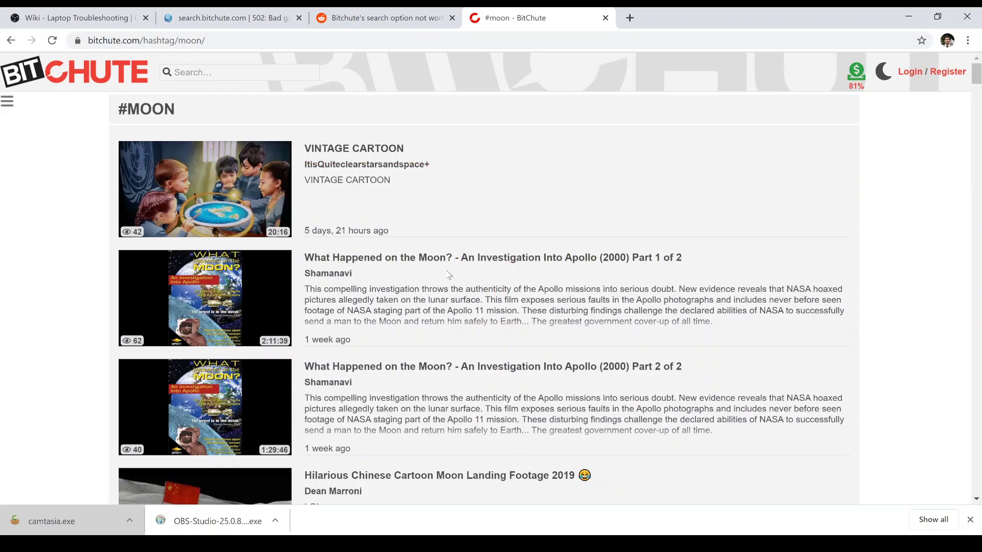
scroll(466, 219, down, 4)
scroll(466, 219, up, 4)
drag(186, 40, 377, 79)
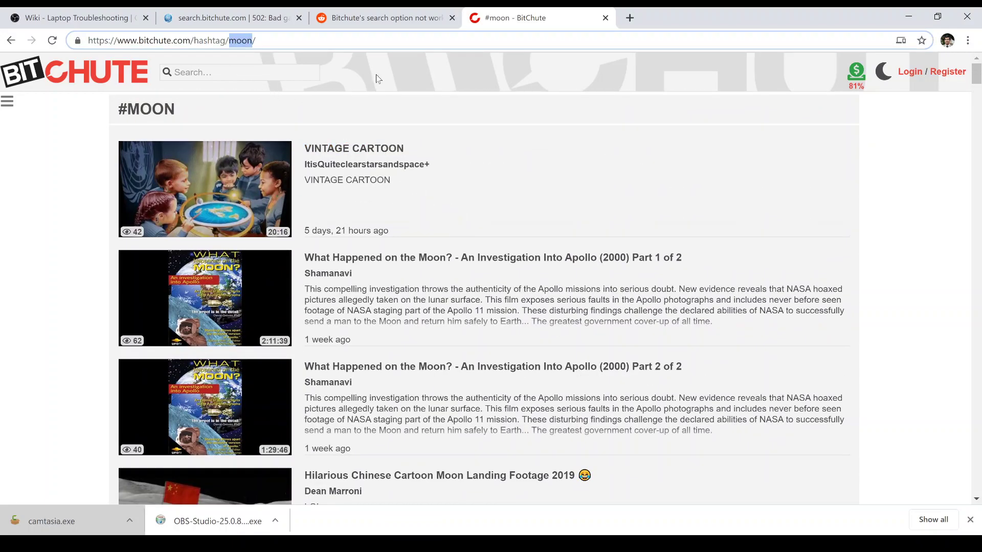
text(covid/)
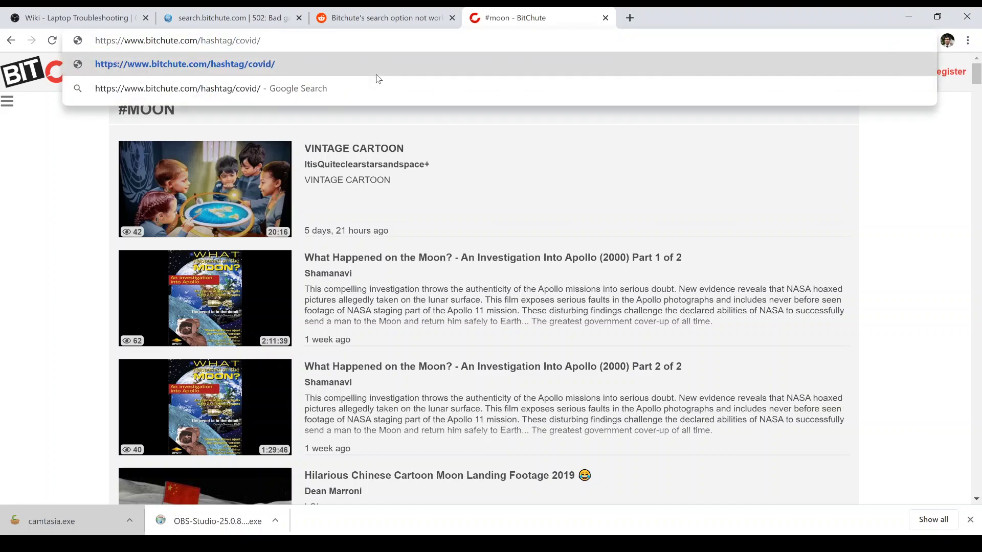
- Load the bitchute.com/hashtag/covid page listing recent coronavirus-related videos
key(Return)
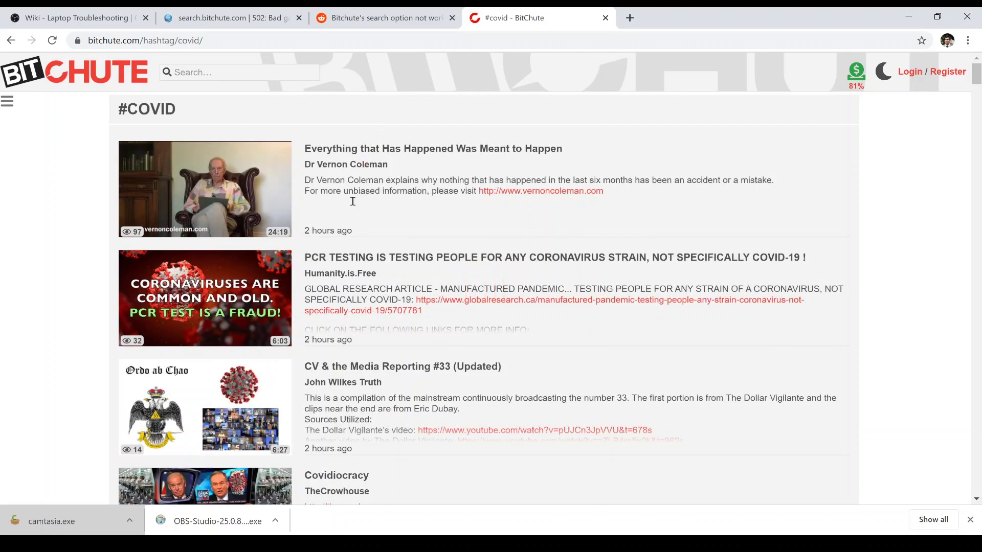
scroll(390, 248, down, 1)
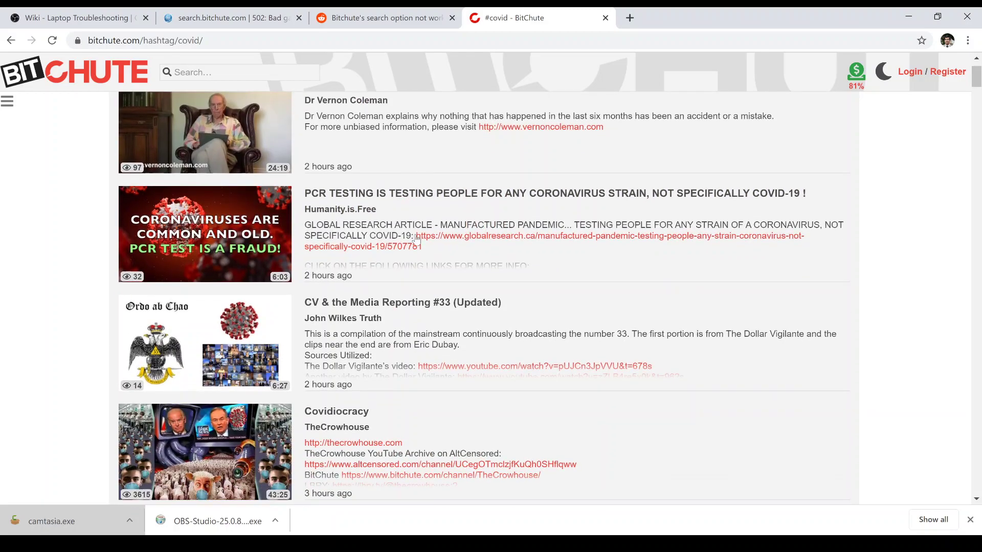
scroll(417, 242, up, 1)
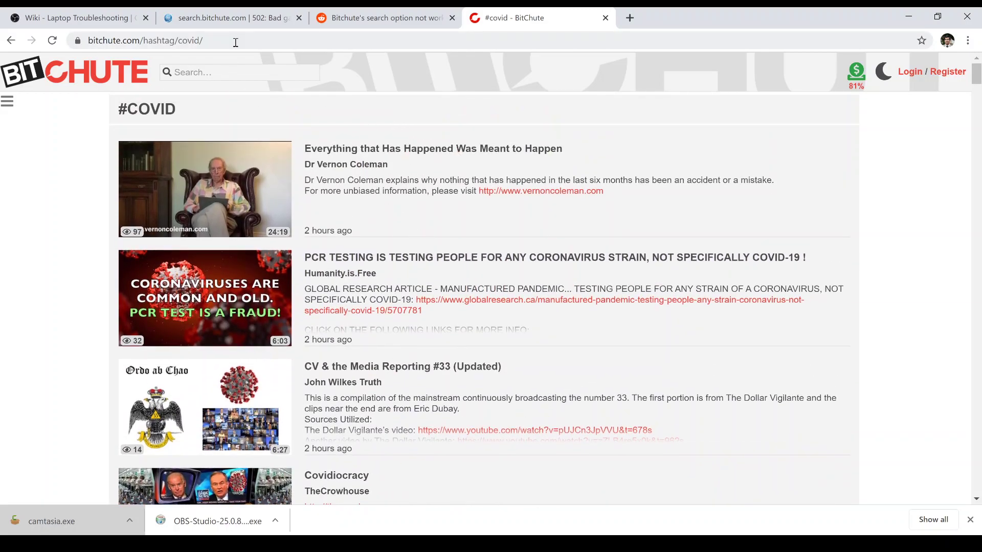